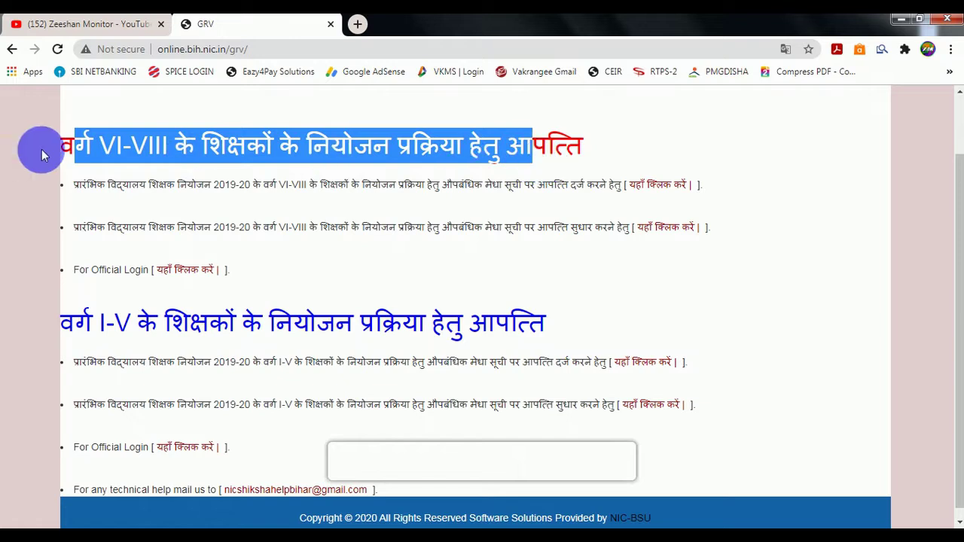
# Open the online form for filing an objection to the provisional merit list for Class I-V teacher recruitment
pyautogui.moveTo(70, 331); pyautogui.dragTo(551, 334)
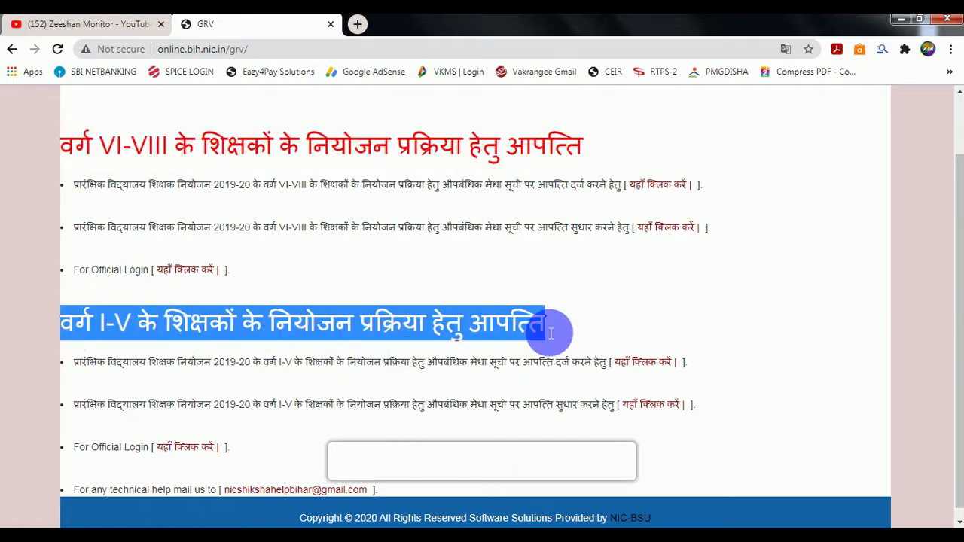
pyautogui.click(353, 325)
pyautogui.scroll(-1, 150, 343)
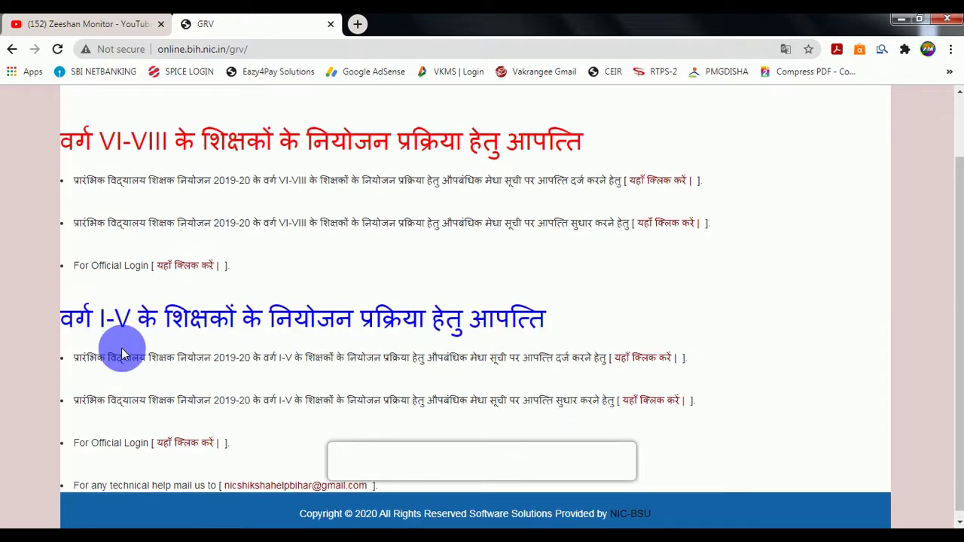
pyautogui.moveTo(73, 354); pyautogui.dragTo(390, 359)
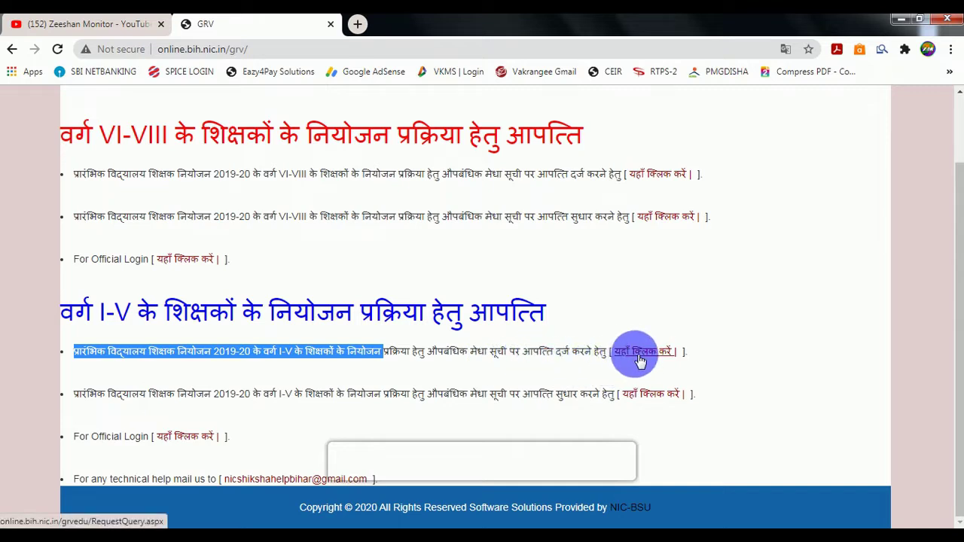
pyautogui.click(435, 358)
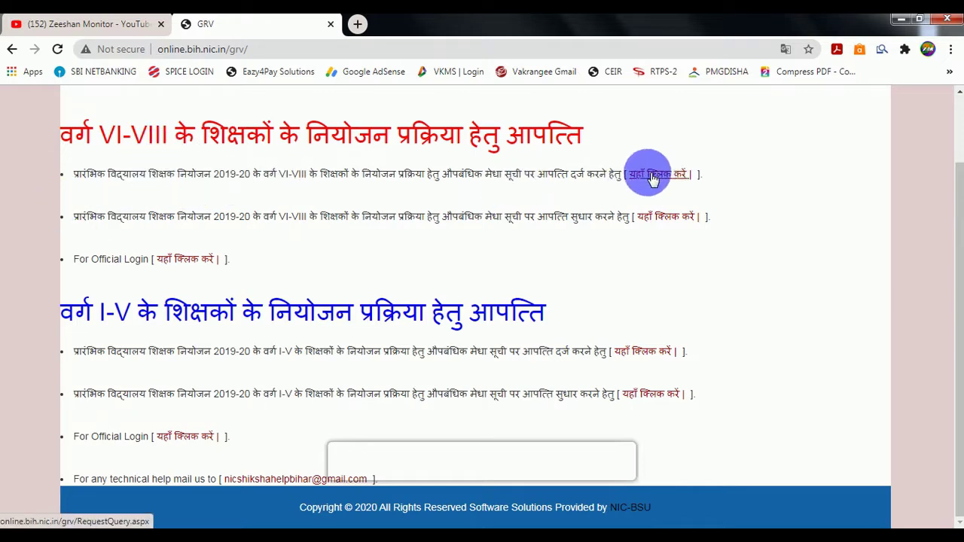
pyautogui.click(641, 354)
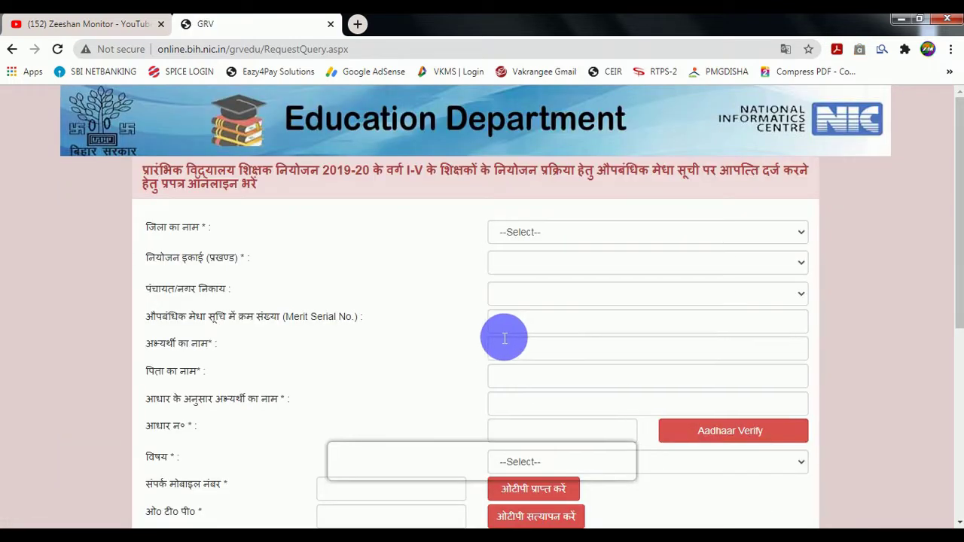
# Set the district to BHAGALPUR and the employment unit (block) to Gopalpur
pyautogui.click(508, 234)
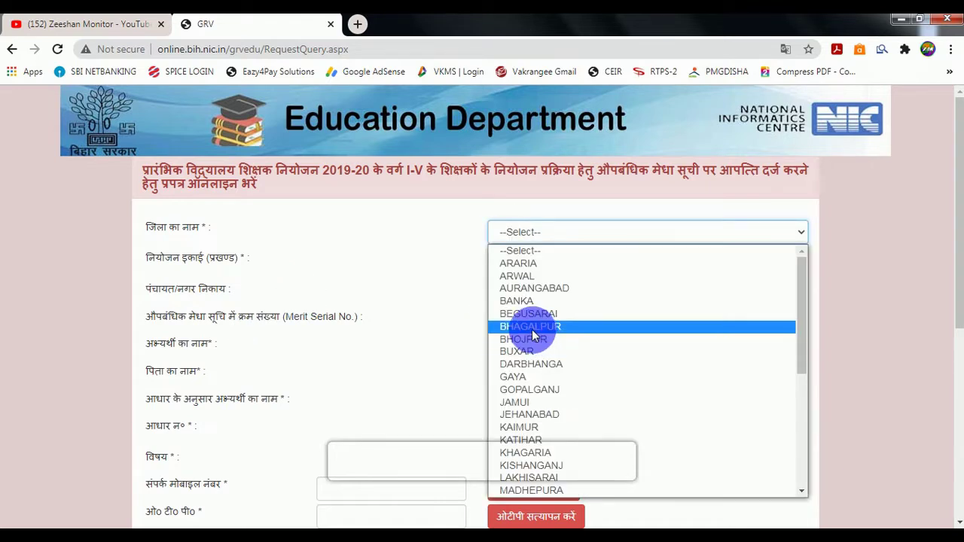
pyautogui.click(533, 330)
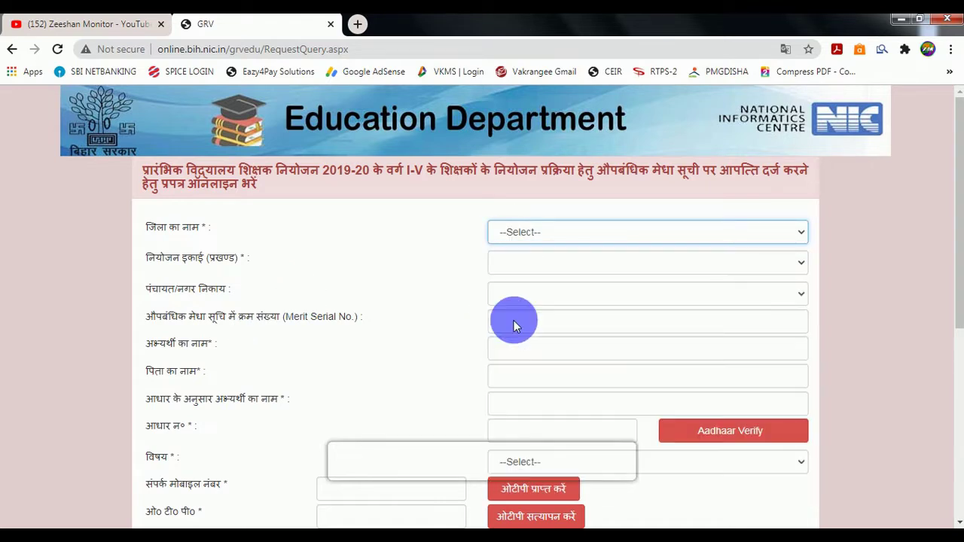
pyautogui.click(526, 264)
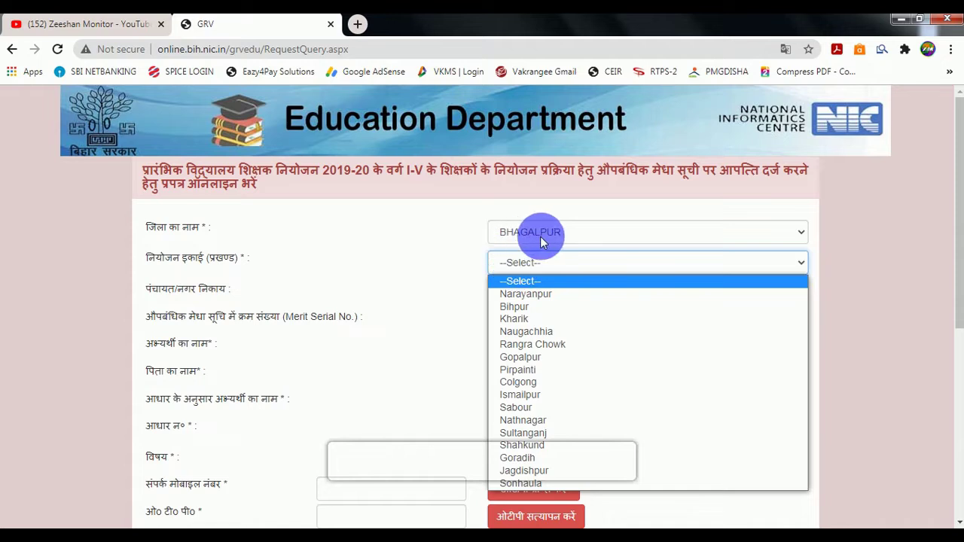
pyautogui.click(538, 363)
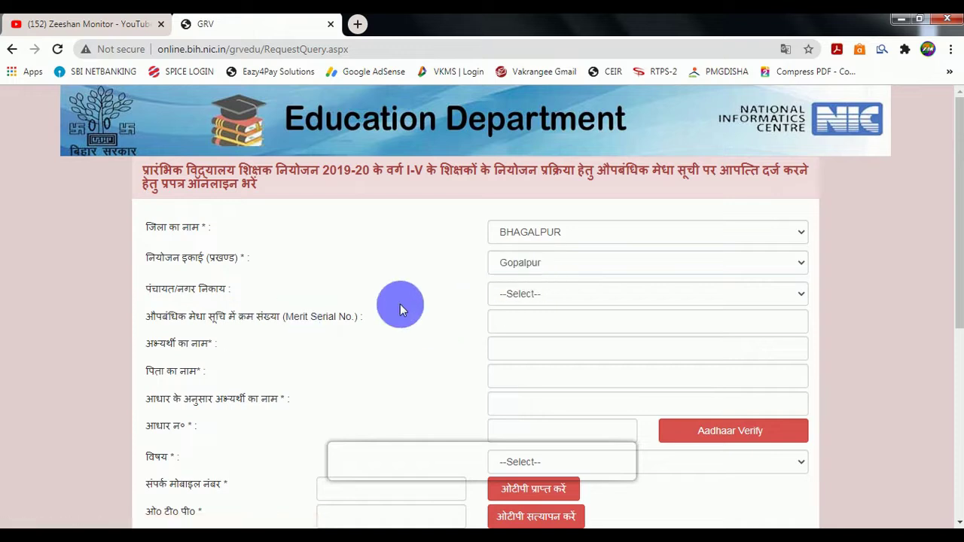
pyautogui.click(541, 305)
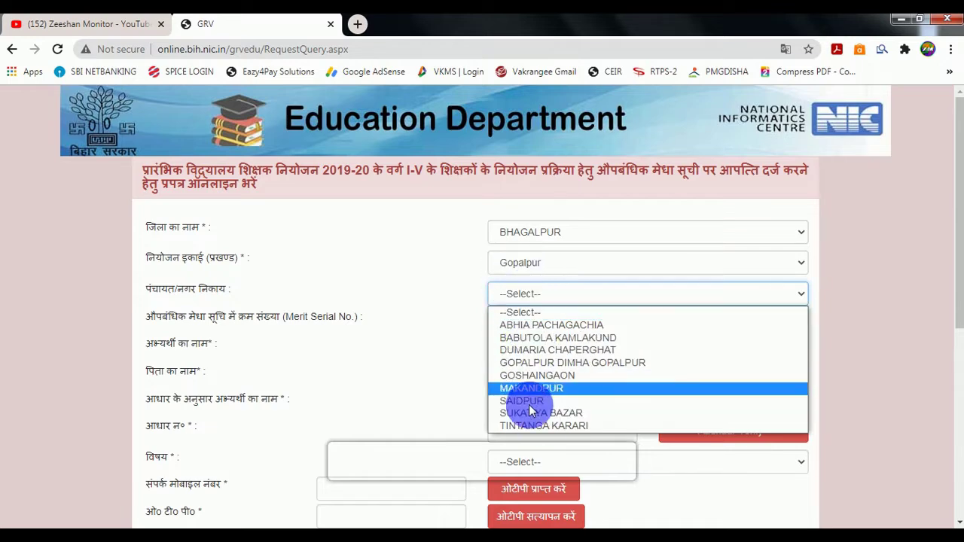
pyautogui.click(466, 300)
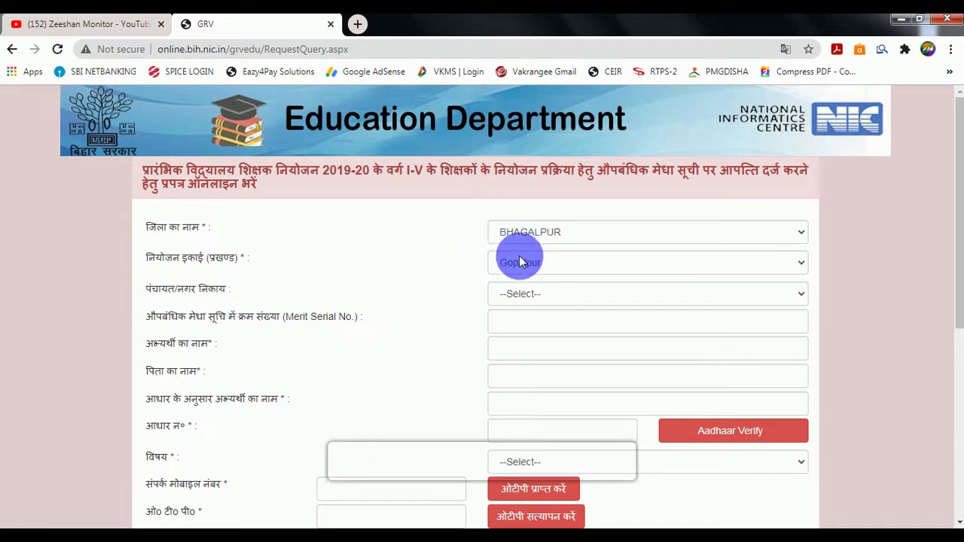
pyautogui.click(517, 294)
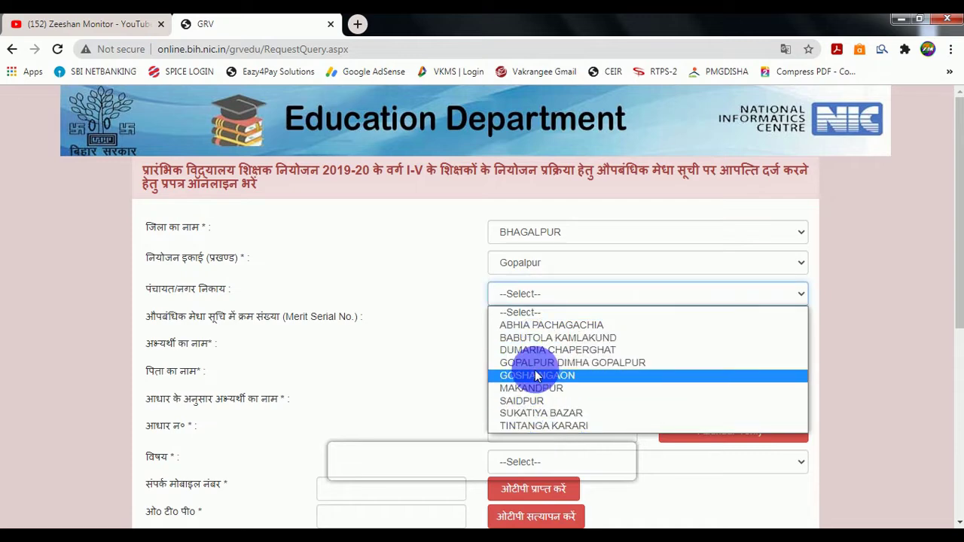
pyautogui.click(435, 370)
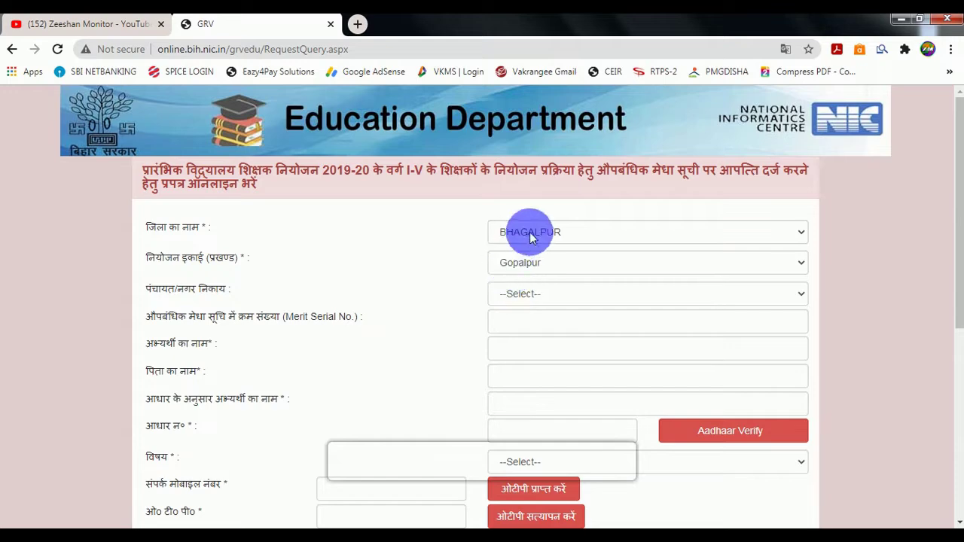
# Set the panchayat to GOSHAINGAON and merit serial number to 1, fill in the candidate's and father's names and Aadhaar details, and verify the Aadhaar number
pyautogui.click(532, 329)
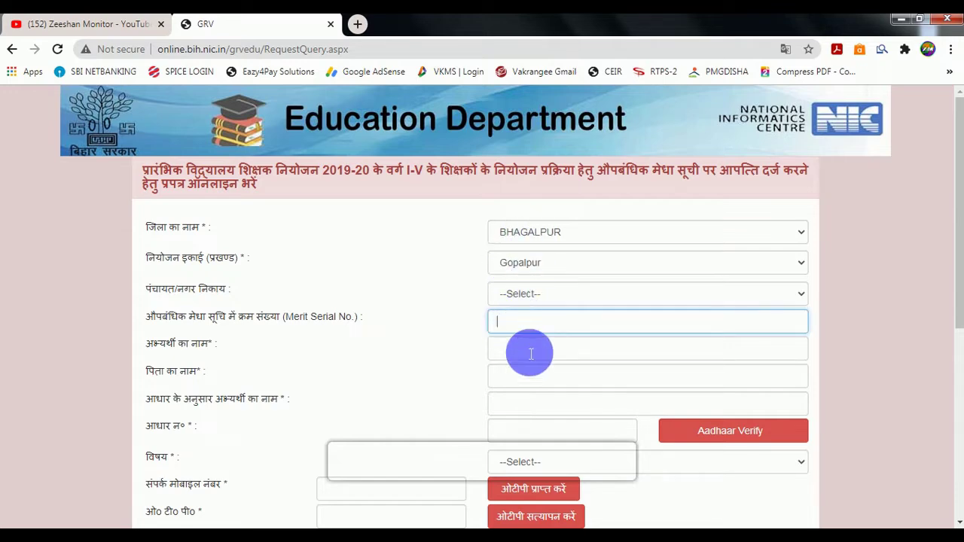
pyautogui.click(534, 357)
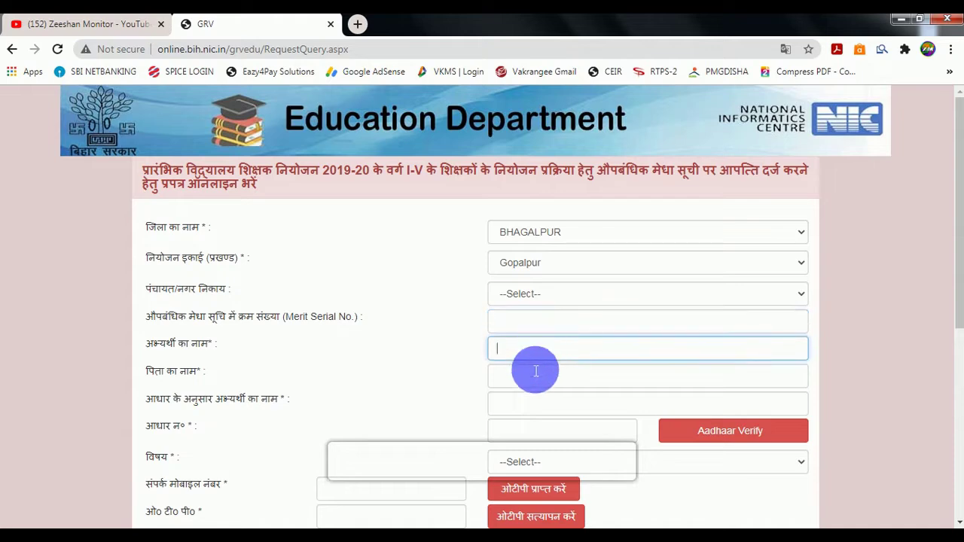
pyautogui.click(536, 381)
pyautogui.scroll(-1, 537, 386)
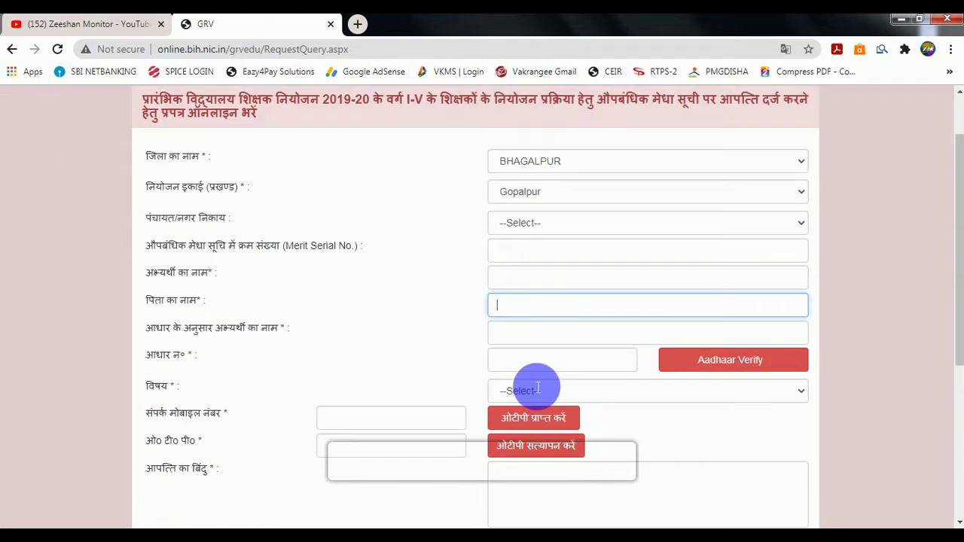
pyautogui.click(522, 338)
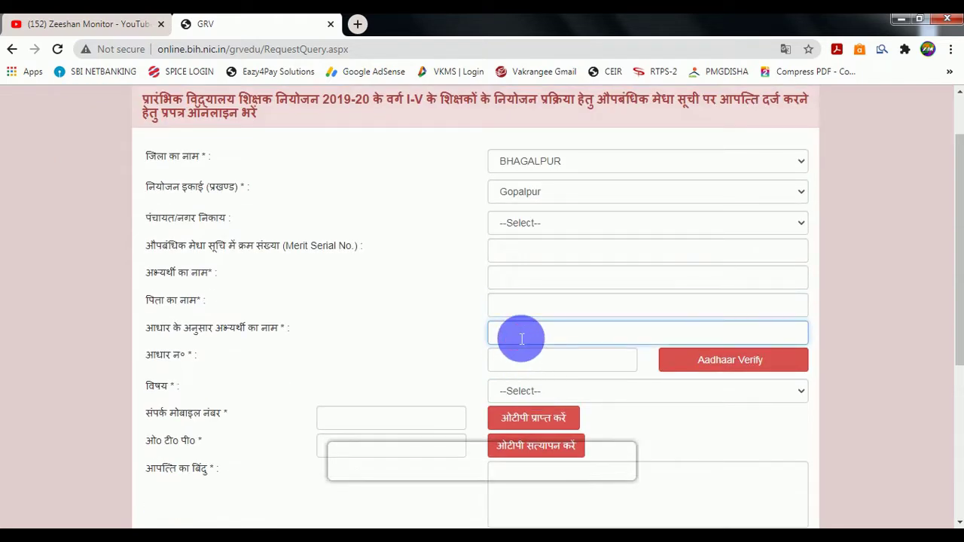
pyautogui.click(549, 367)
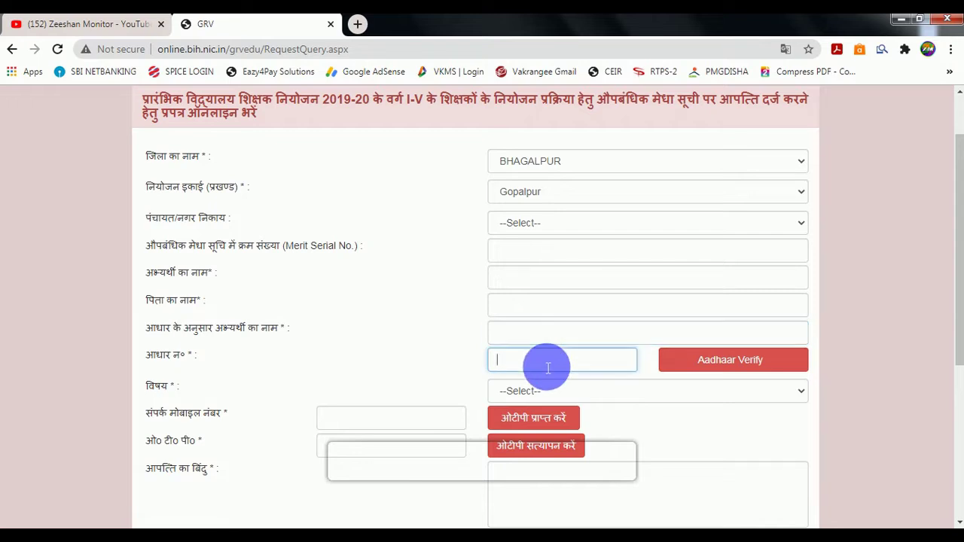
pyautogui.click(523, 333)
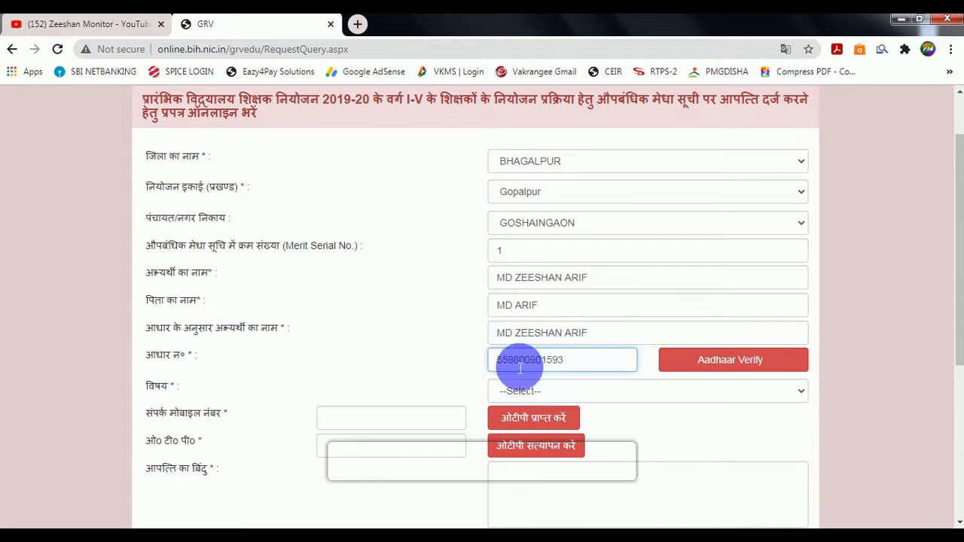
pyautogui.click(712, 363)
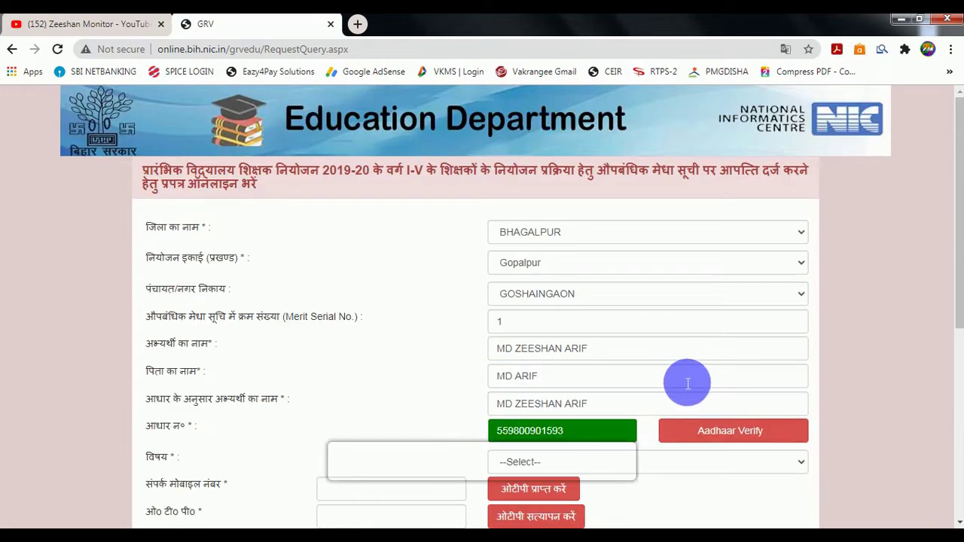
# Set the subject in the objection form to उर्दू
pyautogui.scroll(-1, 688, 384)
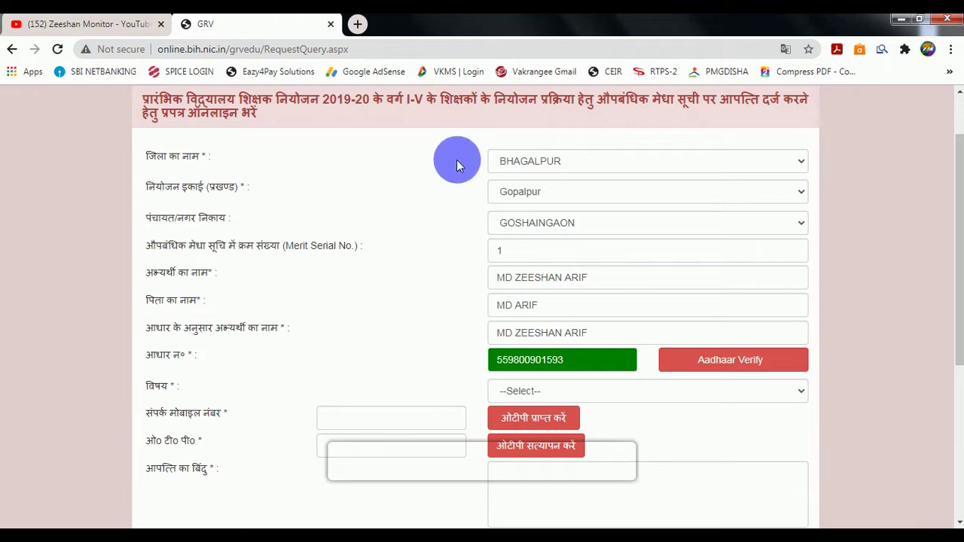
pyautogui.click(535, 392)
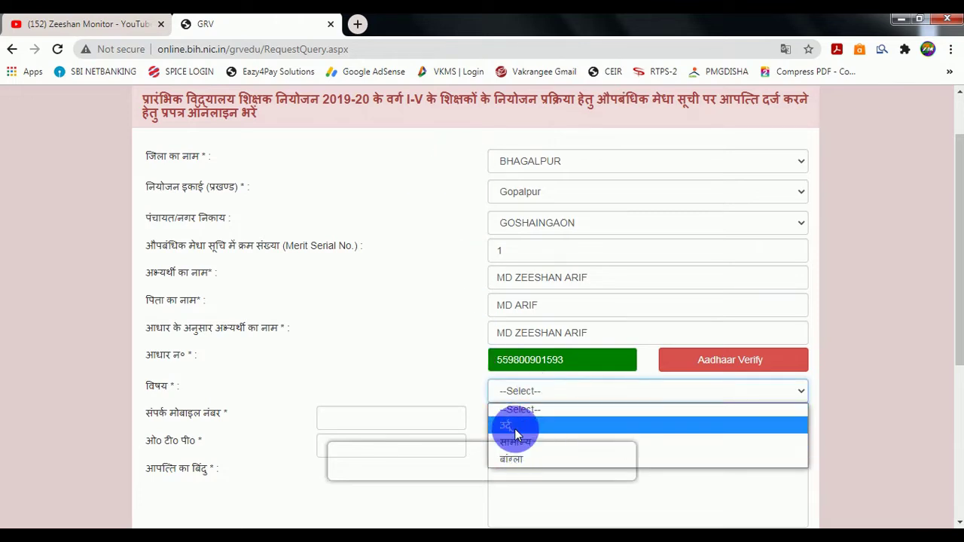
pyautogui.click(513, 425)
# Examine the contact mobile number, OTP, objection point, supporting evidence upload and captcha fields of the objection form
pyautogui.click(410, 427)
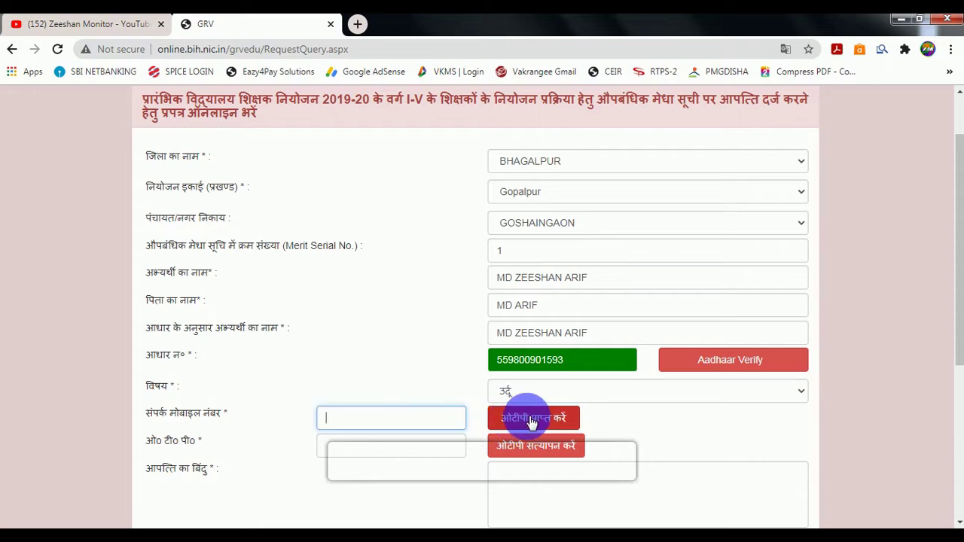
pyautogui.click(416, 428)
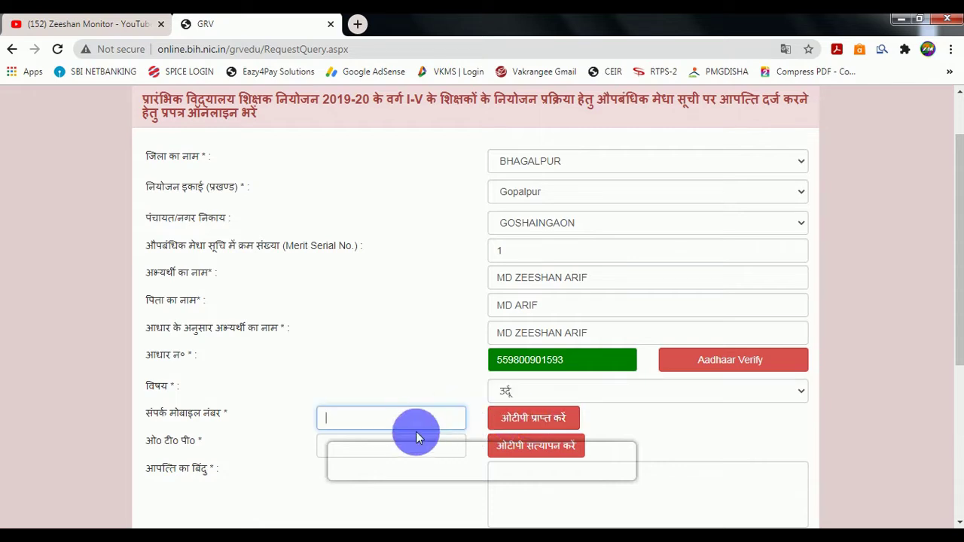
pyautogui.click(416, 447)
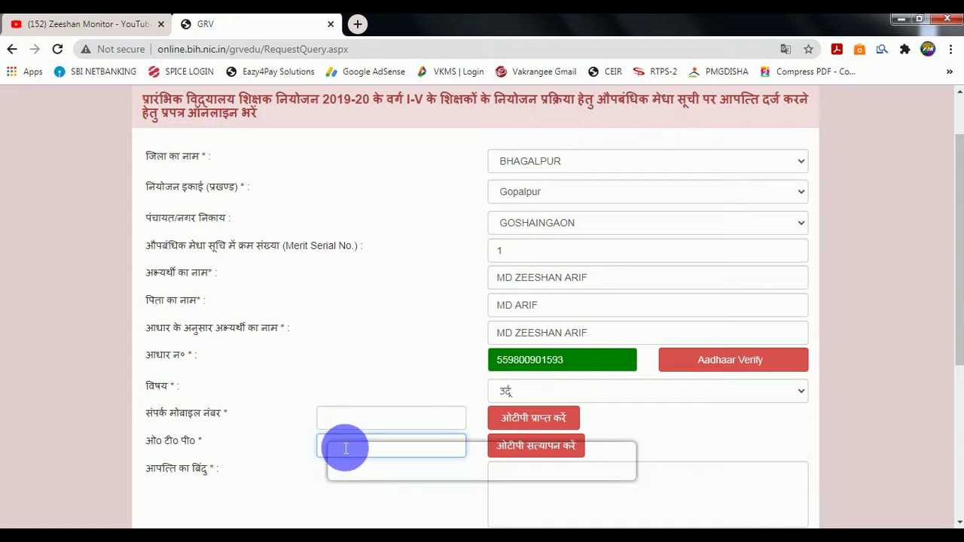
pyautogui.scroll(-2, 348, 449)
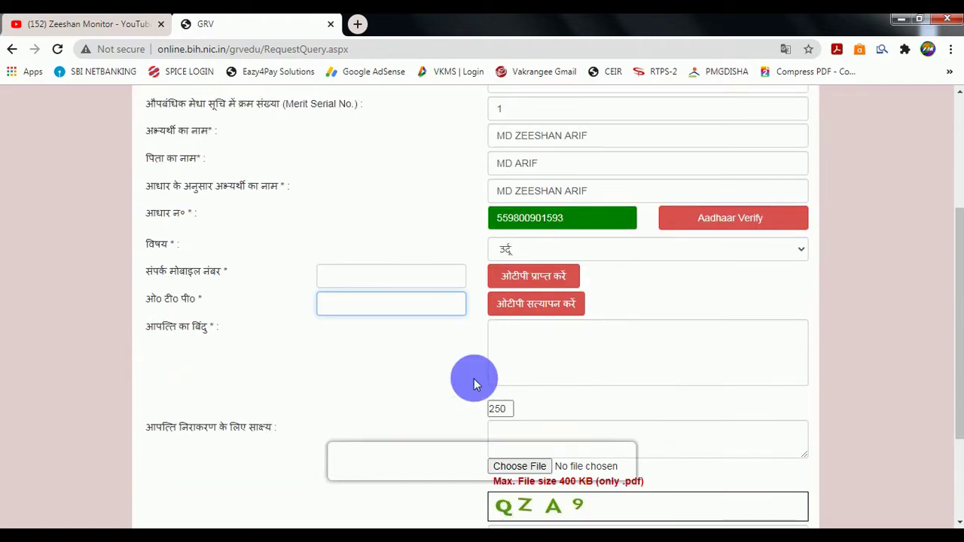
pyautogui.click(523, 359)
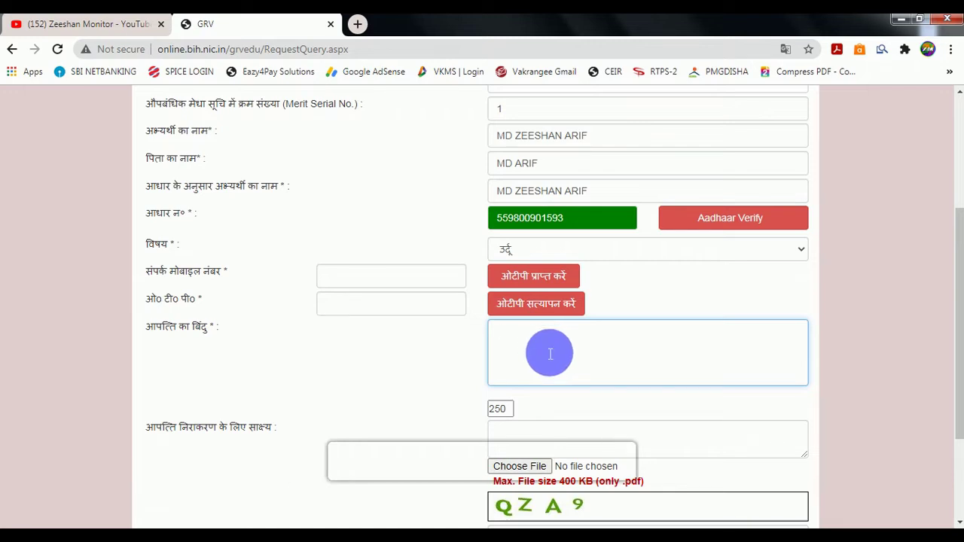
pyautogui.scroll(-1, 550, 354)
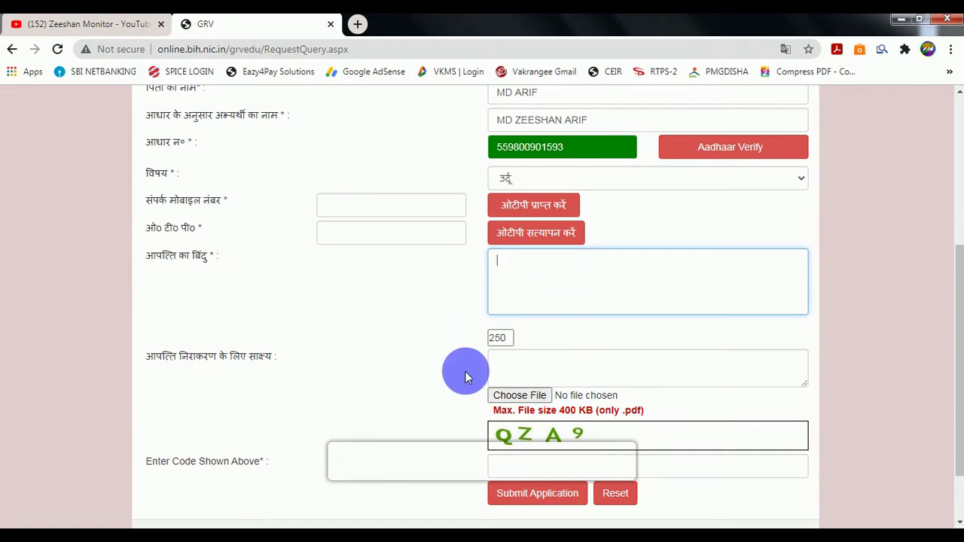
pyautogui.scroll(-2, 527, 407)
pyautogui.click(532, 397)
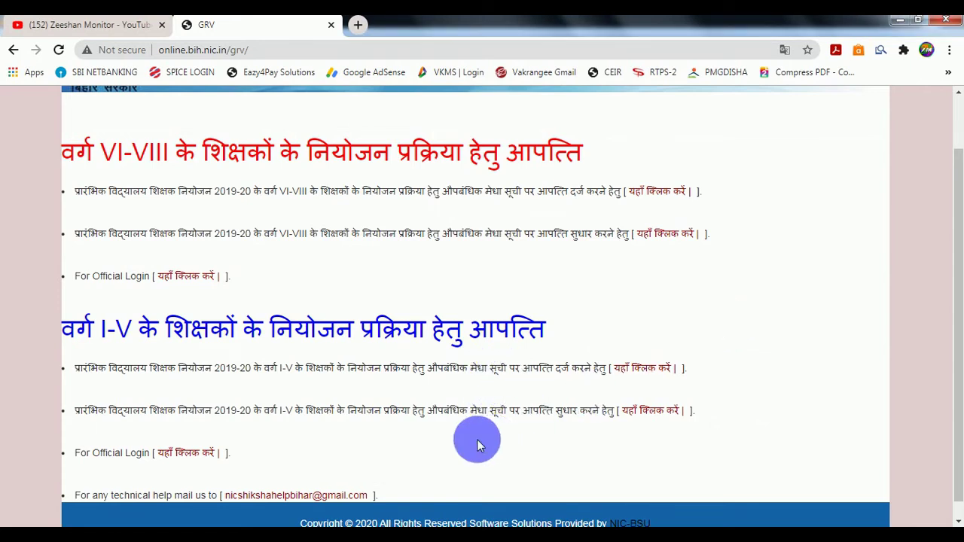
# Open the user login for correcting a filed objection under the Class I-V teacher recruitment section
pyautogui.moveTo(476, 411); pyautogui.dragTo(611, 412)
pyautogui.click(619, 437)
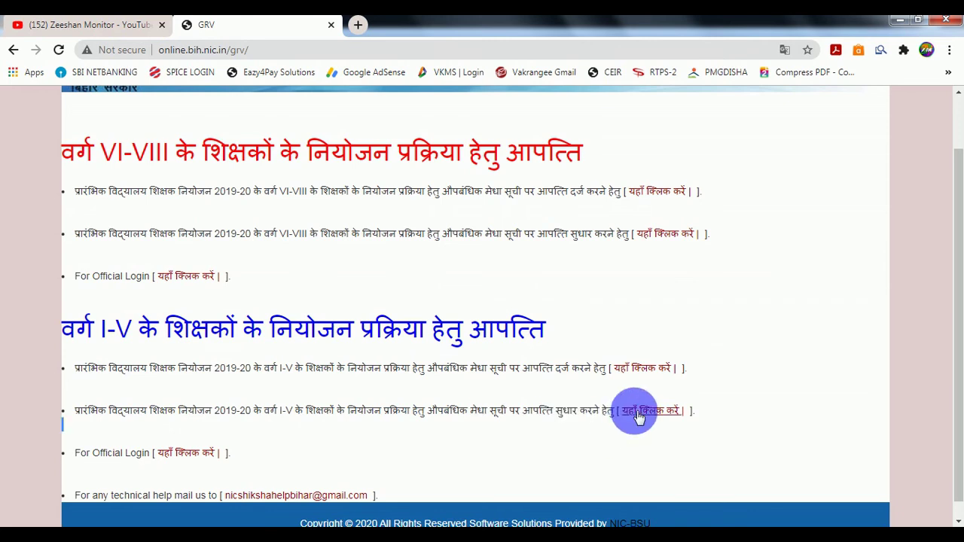
pyautogui.click(644, 416)
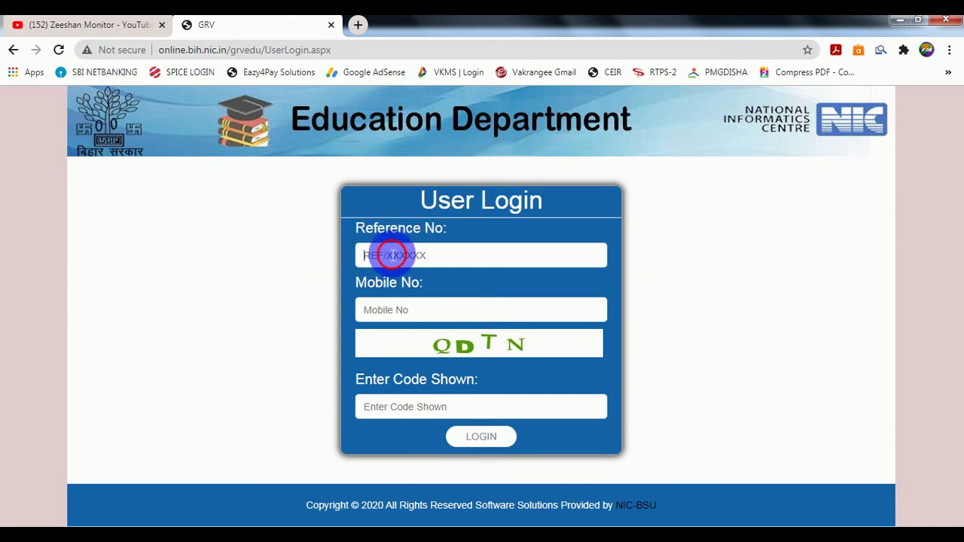
# Log in with the reference number, mobile number and captcha code, and open the form for updating the objection details
pyautogui.click(396, 308)
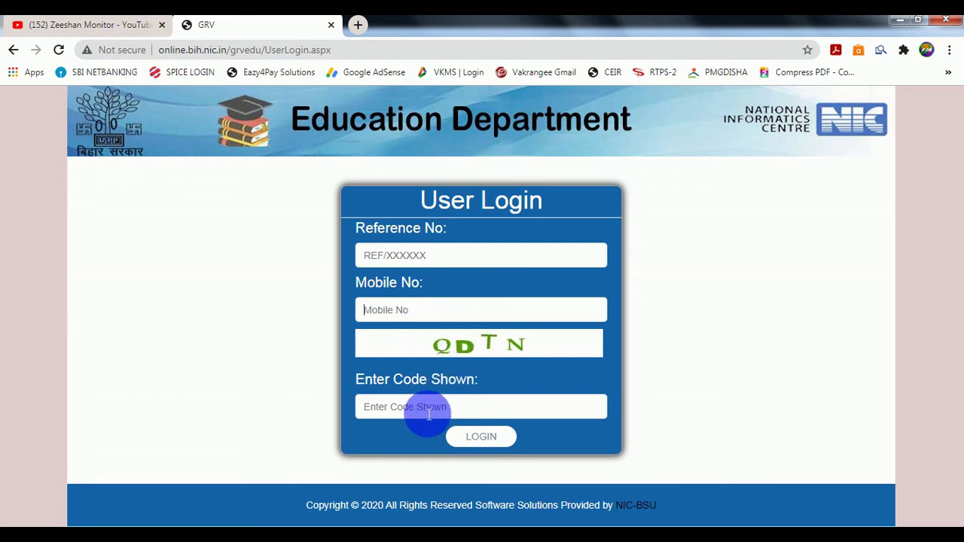
pyautogui.click(483, 439)
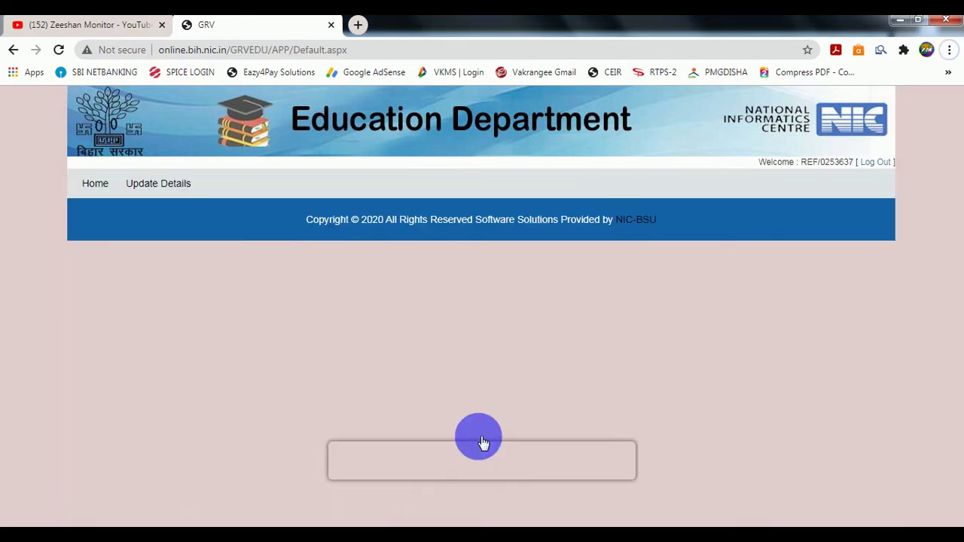
pyautogui.click(149, 185)
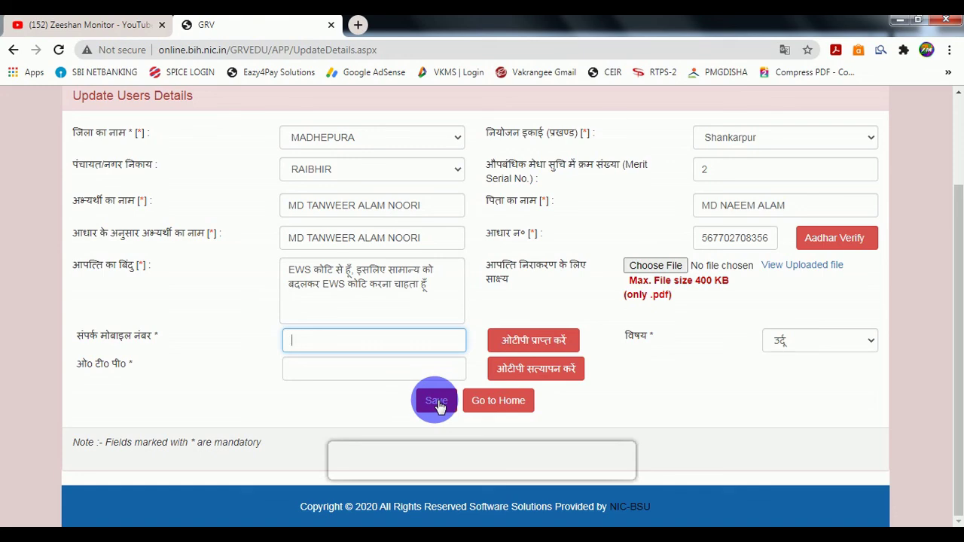
# Switch to the YouTube channel page and browse its list of uploaded videos
pyautogui.hotkey('ctrl', '1')
pyautogui.scroll(-2, 953, 275)
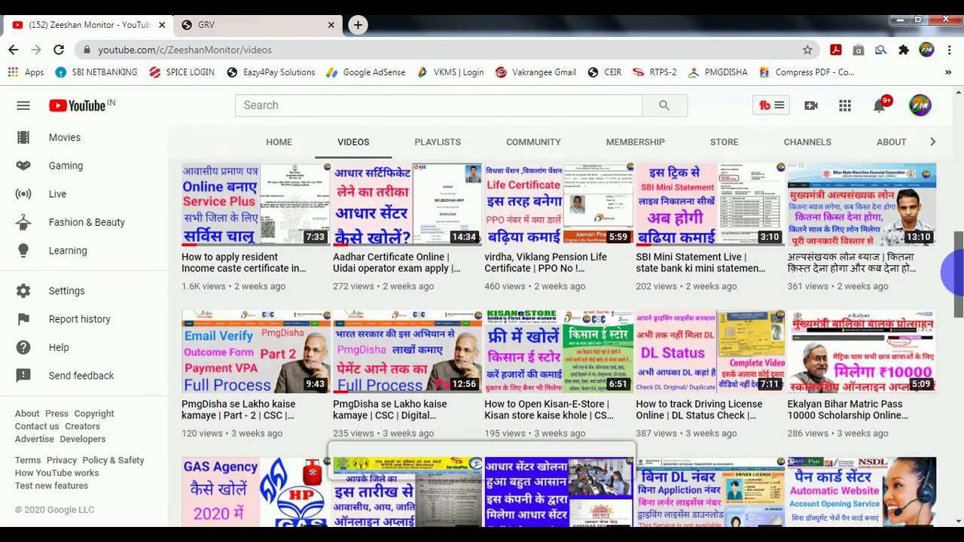
pyautogui.scroll(-1, 953, 275)
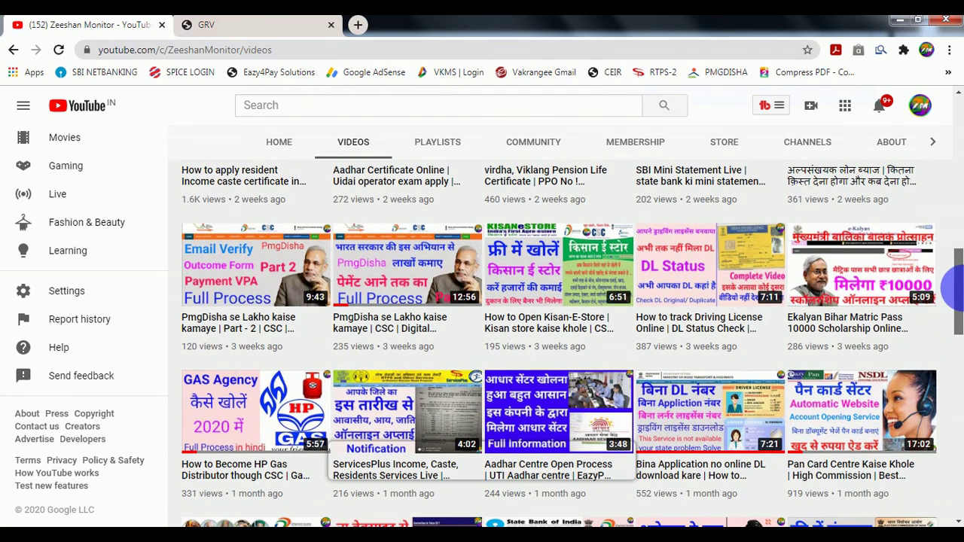
pyautogui.scroll(-3, 954, 275)
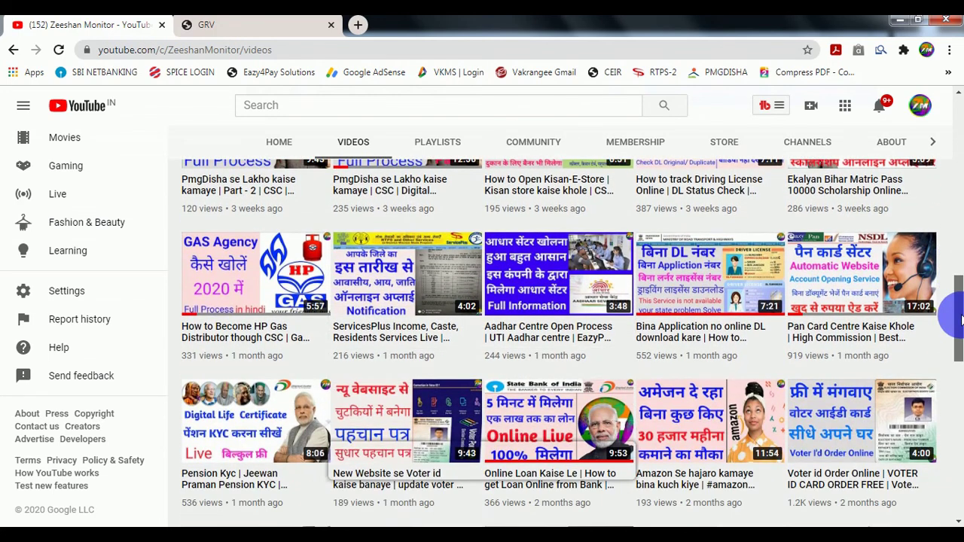